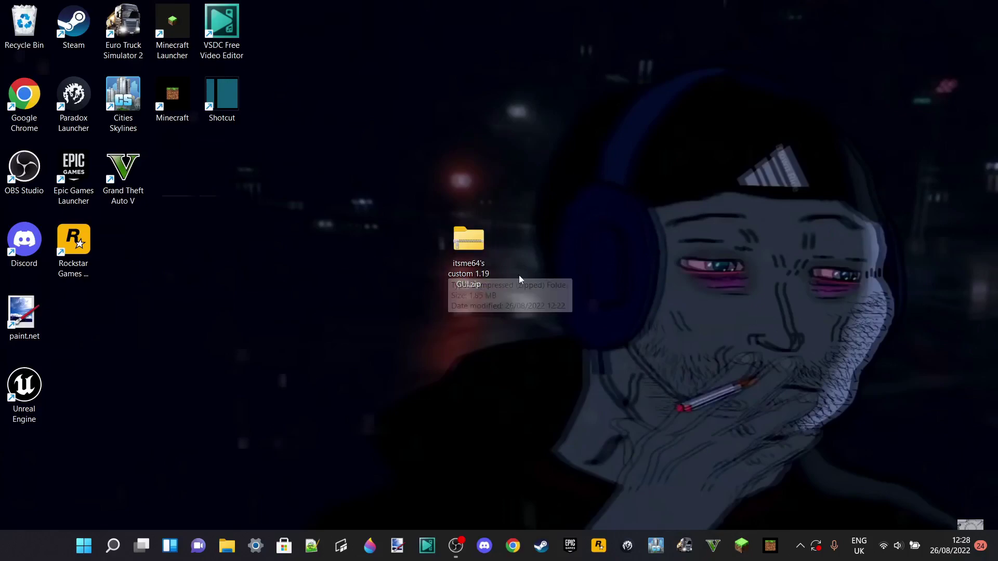
- Launch Minecraft 1.19.2 from the launcher and move its game window to the right
left_click(478, 244)
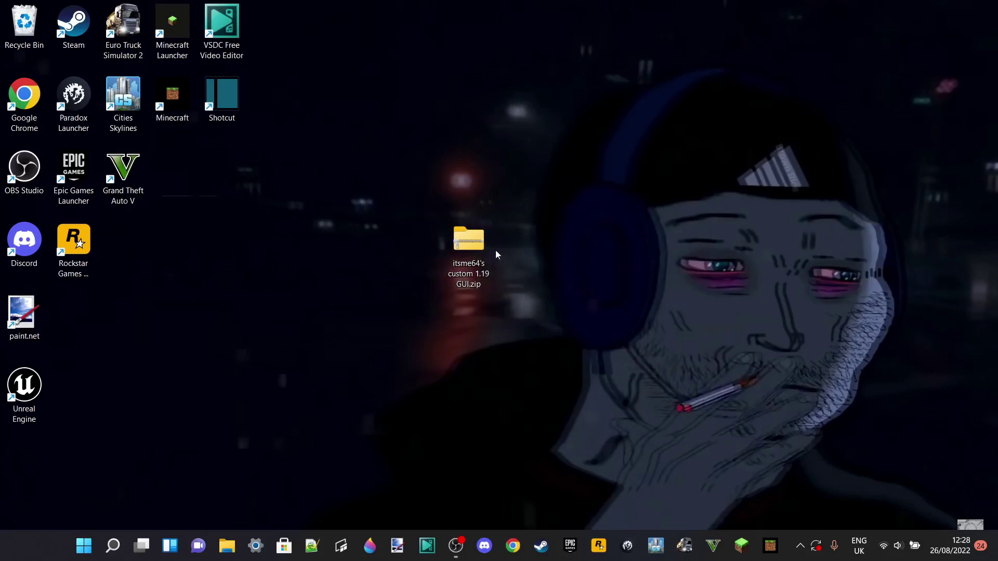
double_click(177, 52)
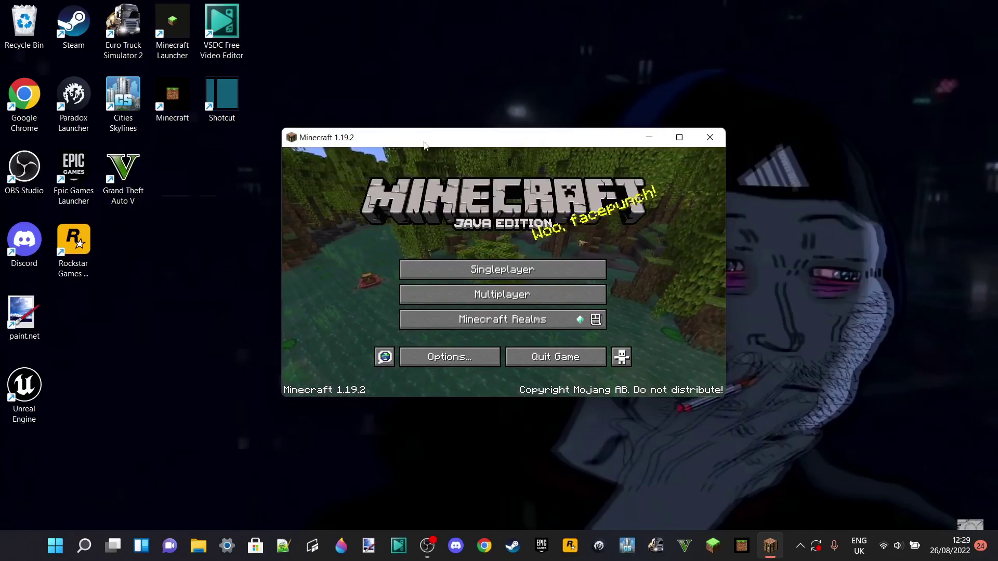
left_click_drag(432, 147, 688, 31)
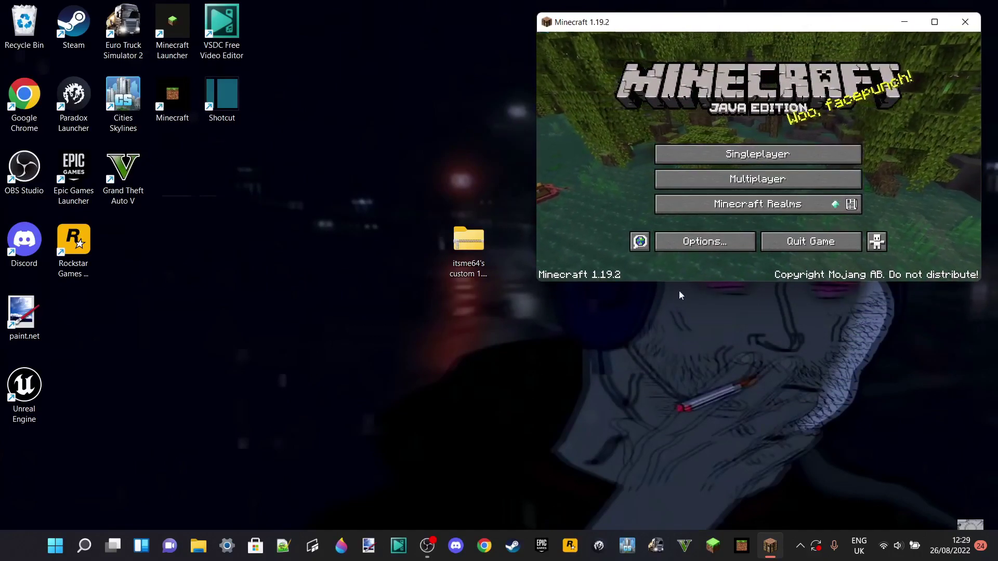
left_click(702, 242)
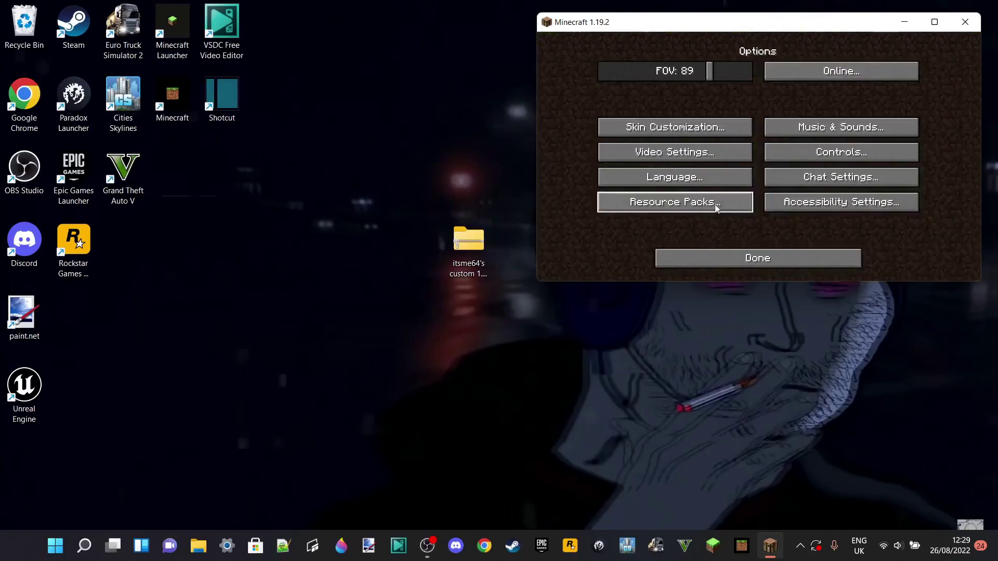
- Open Select Resource Packs, listing Programmer Art as available and Default as selected
left_click(697, 205)
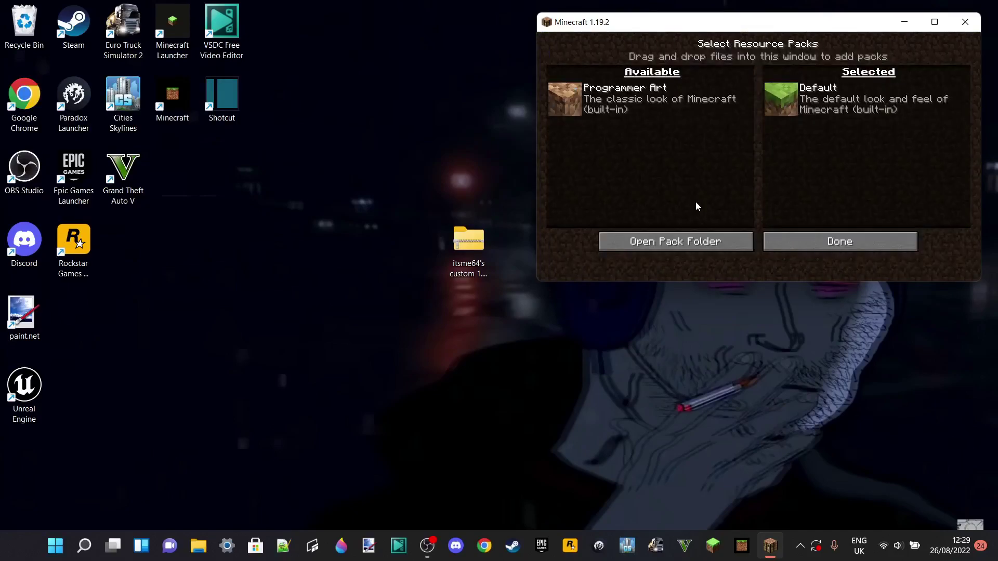
mouse_move(644, 99)
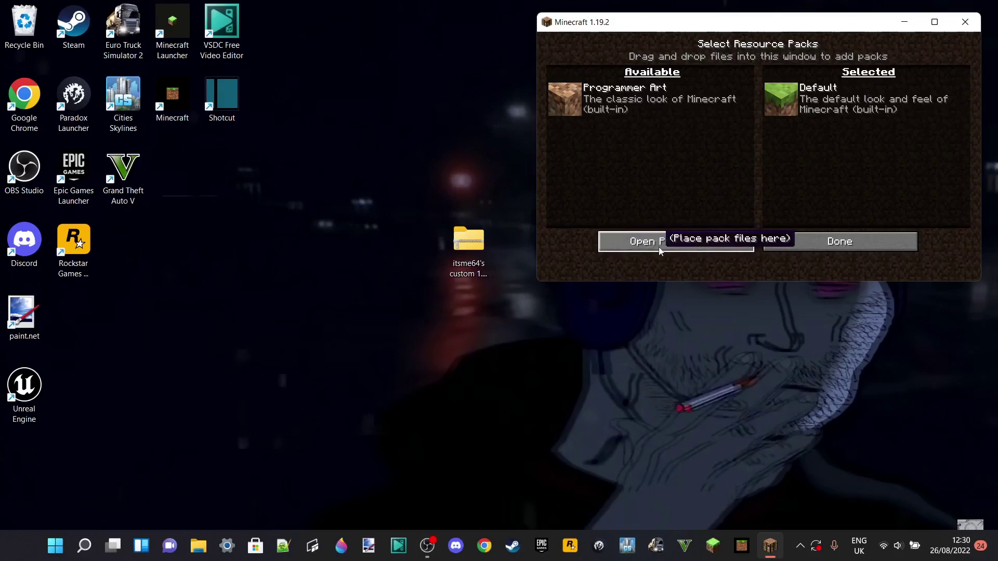
- Open the resourcepacks folder in a small, narrow Explorer window beside the game
left_click(680, 249)
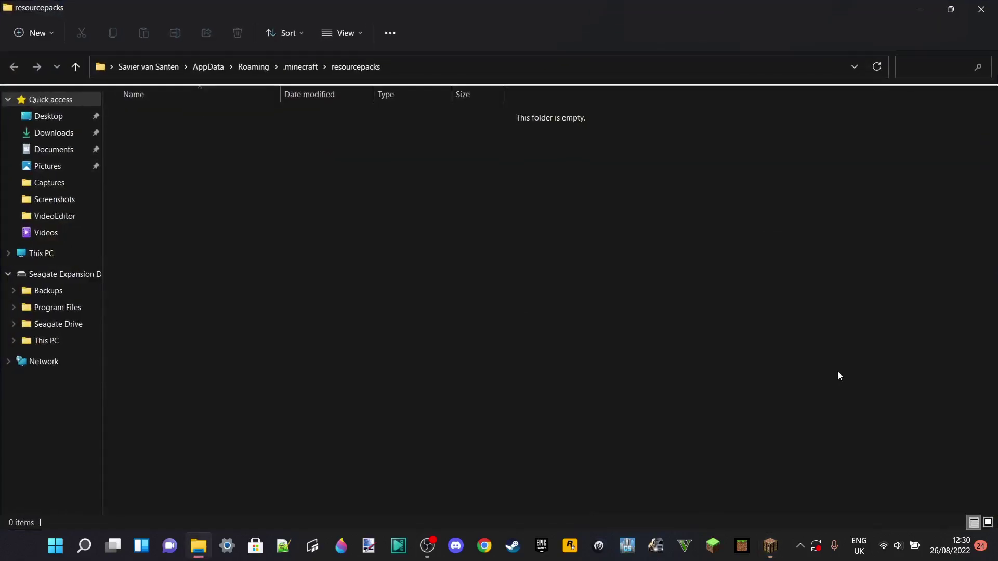
left_click(950, 9)
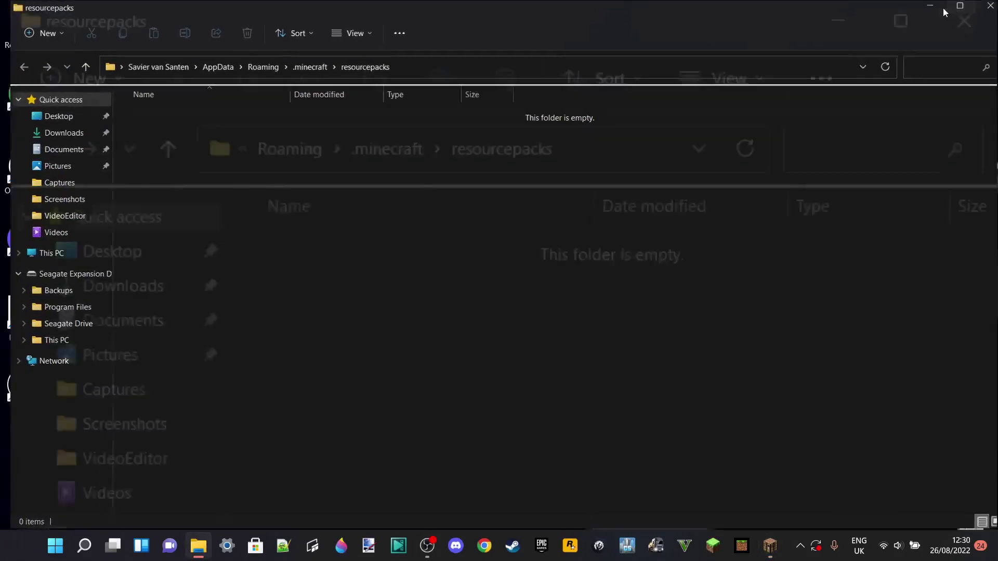
left_click_drag(780, 27, 247, 20)
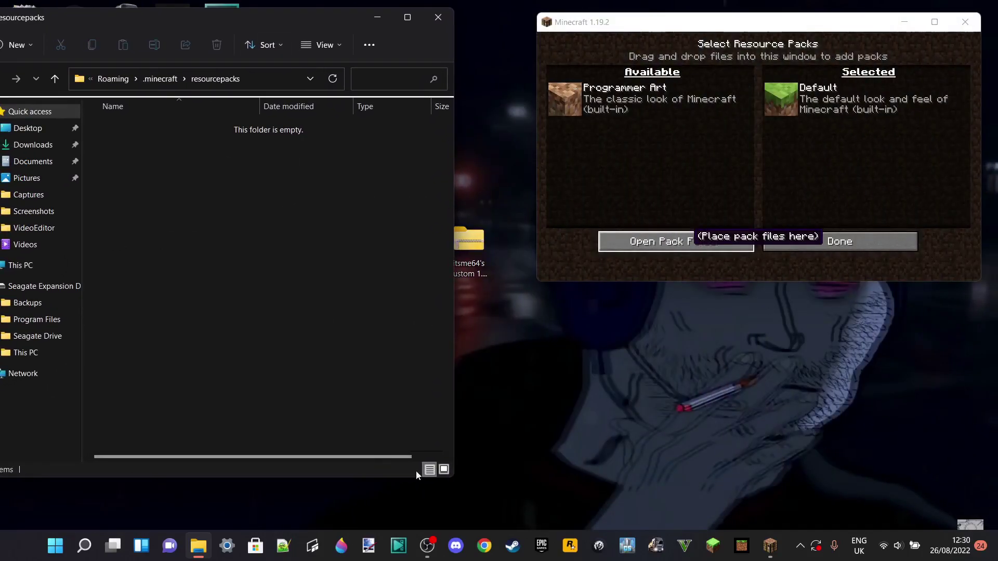
left_click_drag(455, 474, 384, 471)
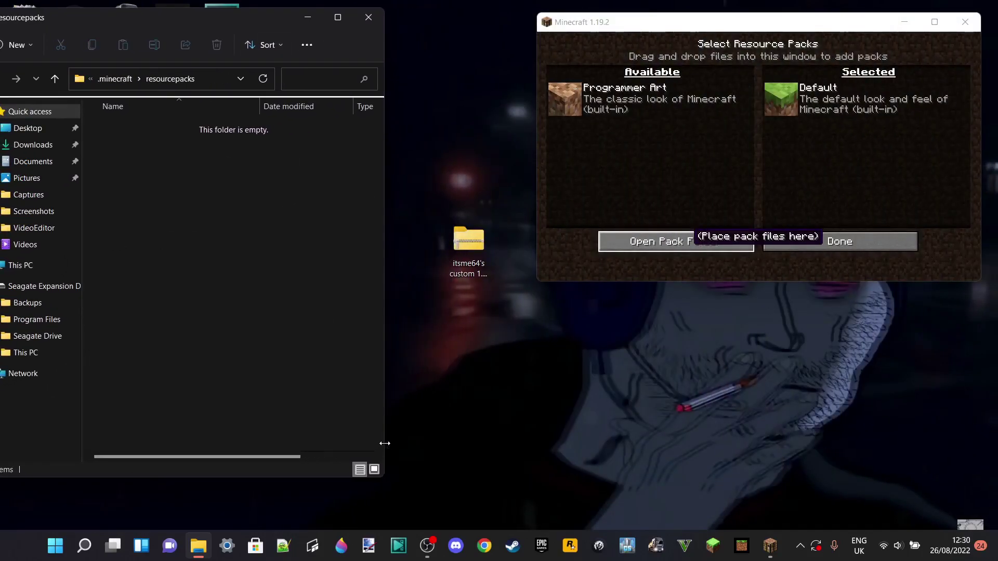
left_click_drag(202, 24, 241, 28)
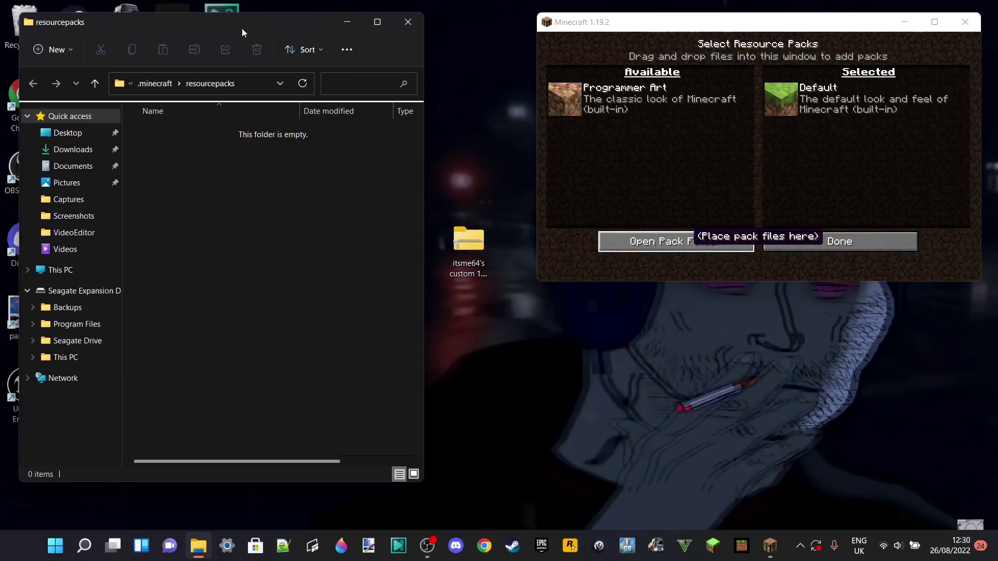
- Put a copy of the desktop custom 1.19 GUI zip into the resourcepacks folder
right_click(474, 241)
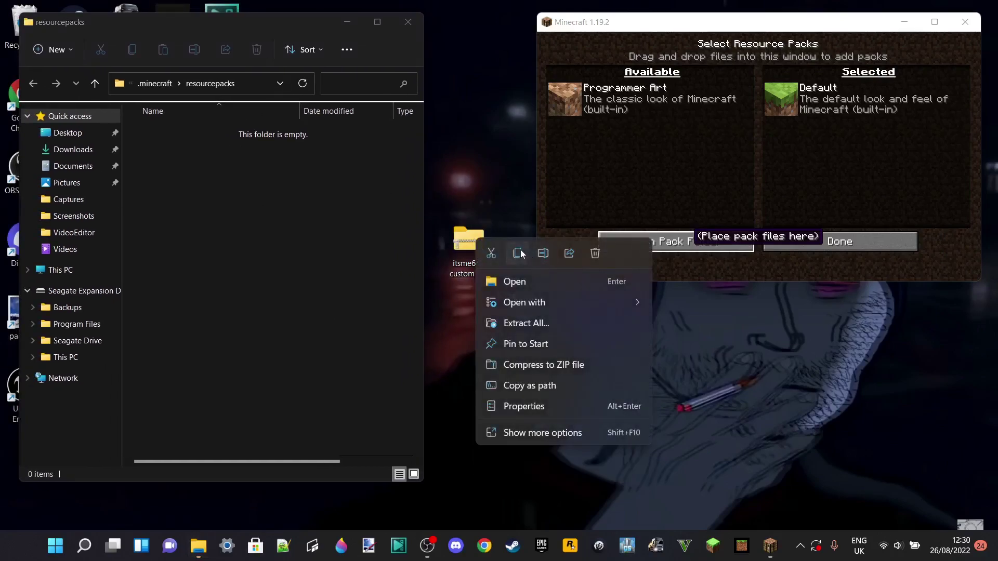
left_click(518, 254)
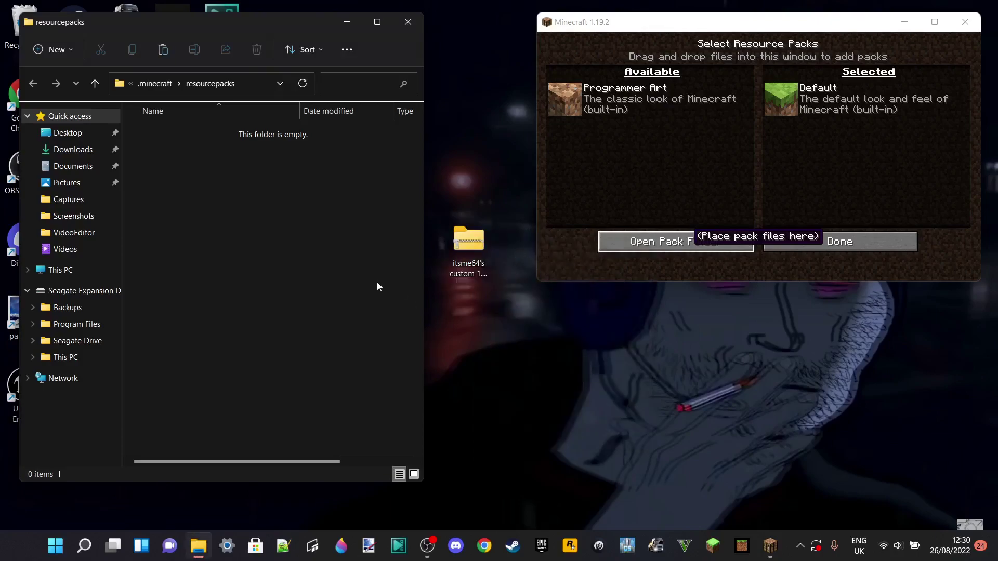
key("ctrl+v")
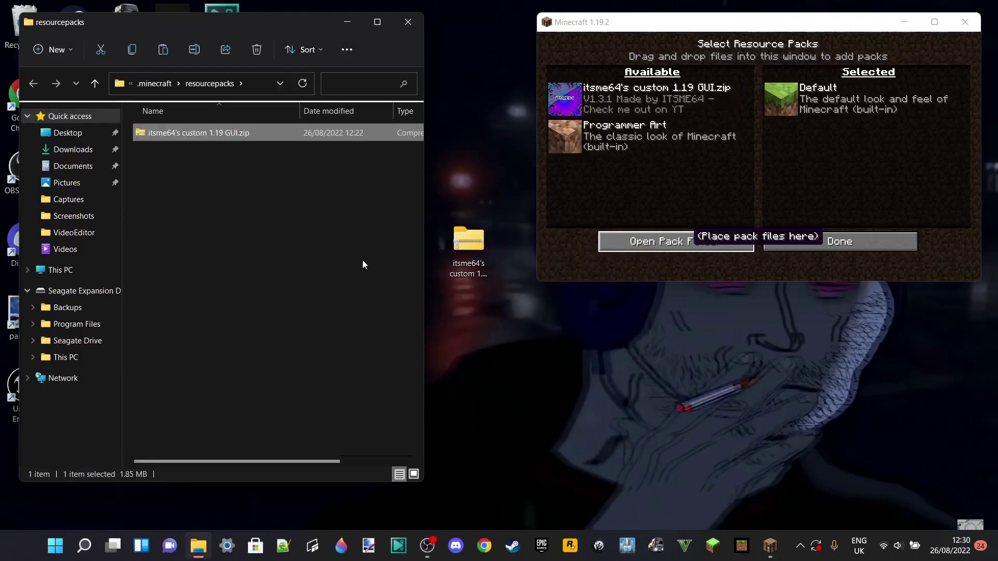
left_click(362, 261)
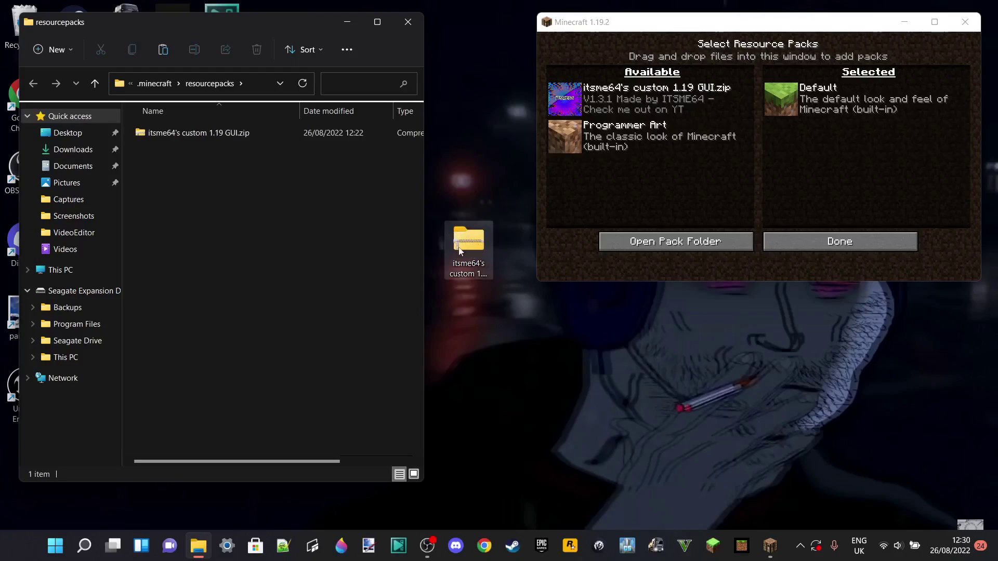
left_click_drag(467, 243, 223, 135)
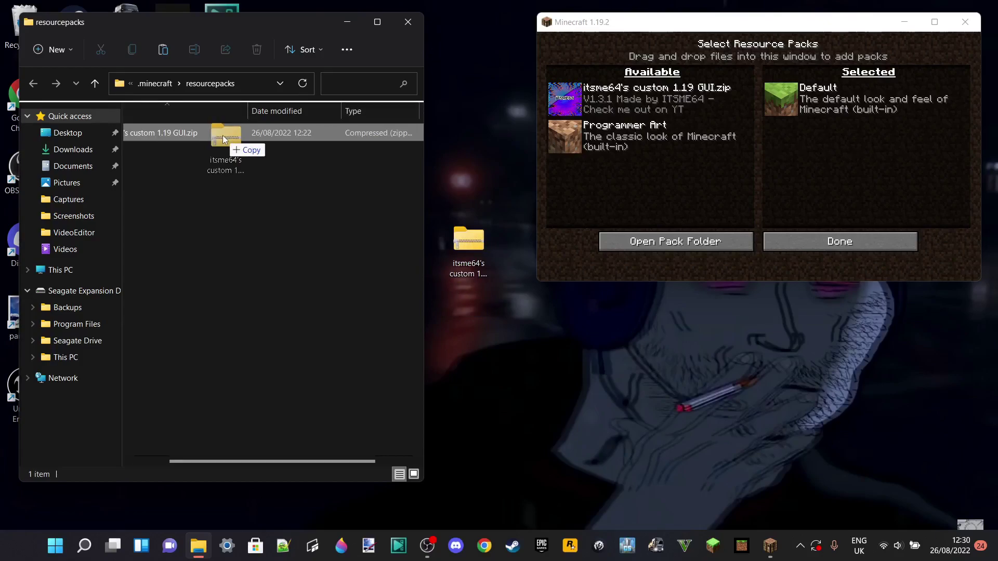
left_click_drag(222, 135, 447, 230)
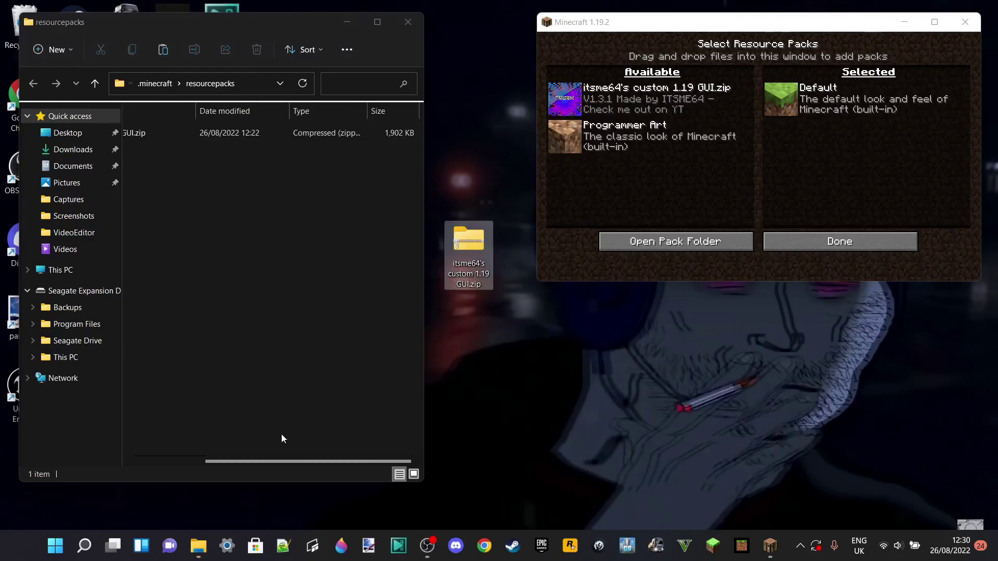
left_click_drag(276, 460, 195, 302)
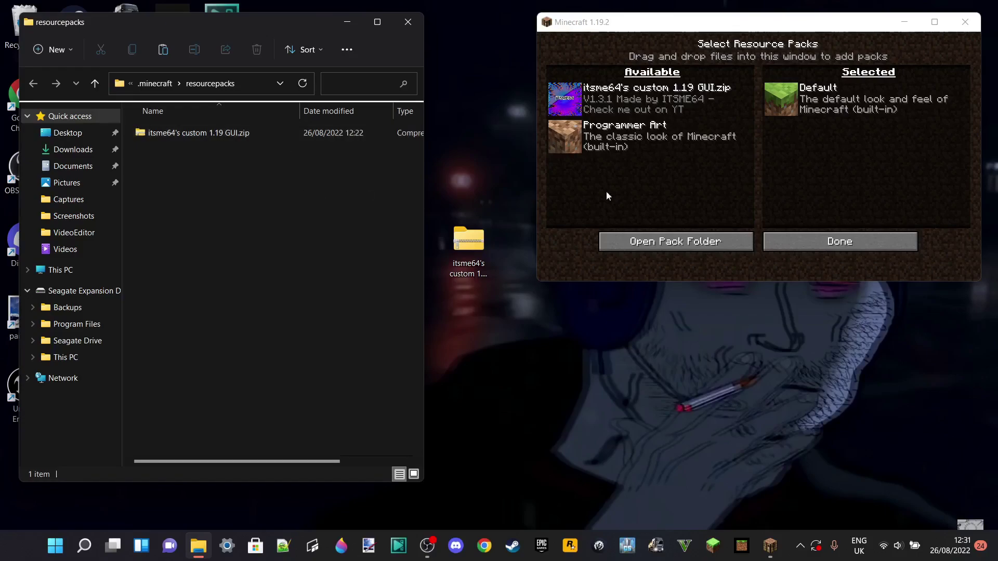
- Move the custom 1.19 GUI pack to Selected, apply it, and return to the title screen
left_click_drag(782, 29, 734, 60)
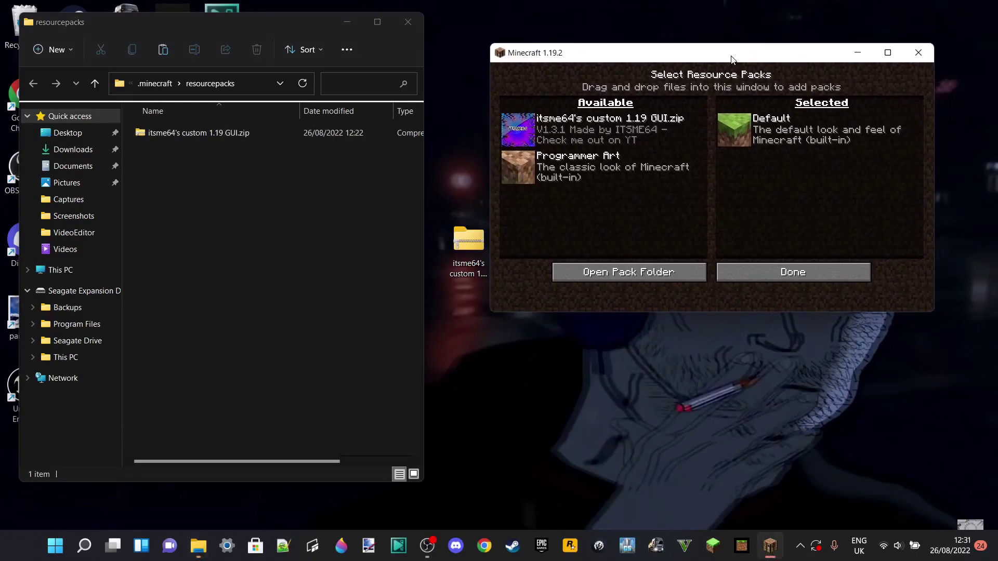
mouse_move(529, 139)
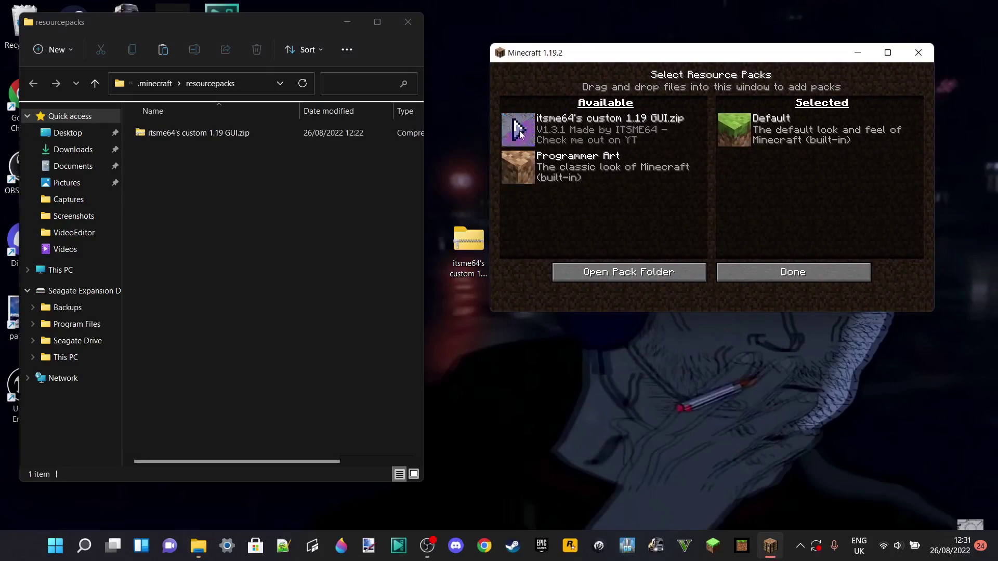
left_click(519, 131)
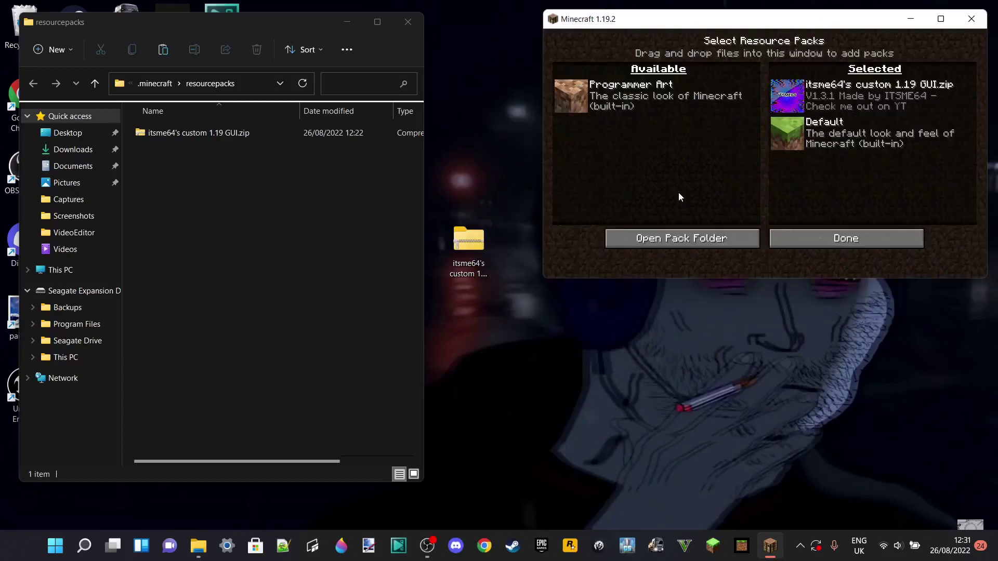
left_click(818, 238)
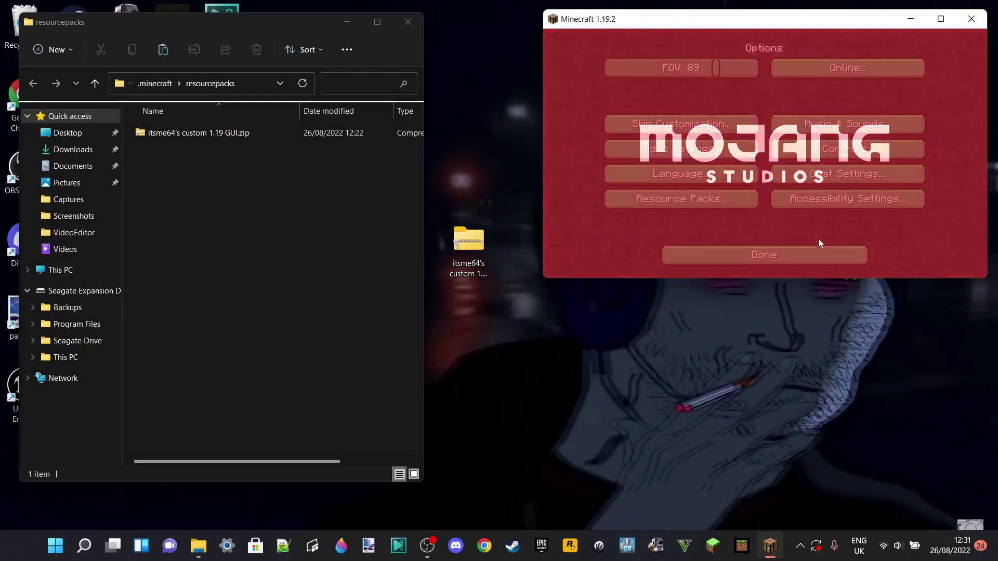
left_click(787, 255)
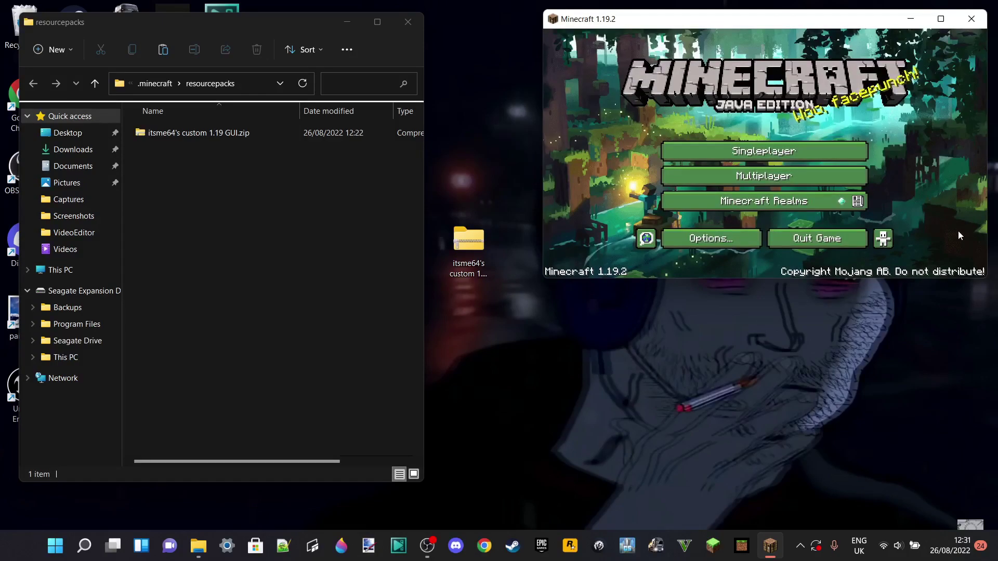
- Close Minecraft and the resourcepacks window, then move the zip to the desktop's upper right
left_click(981, 24)
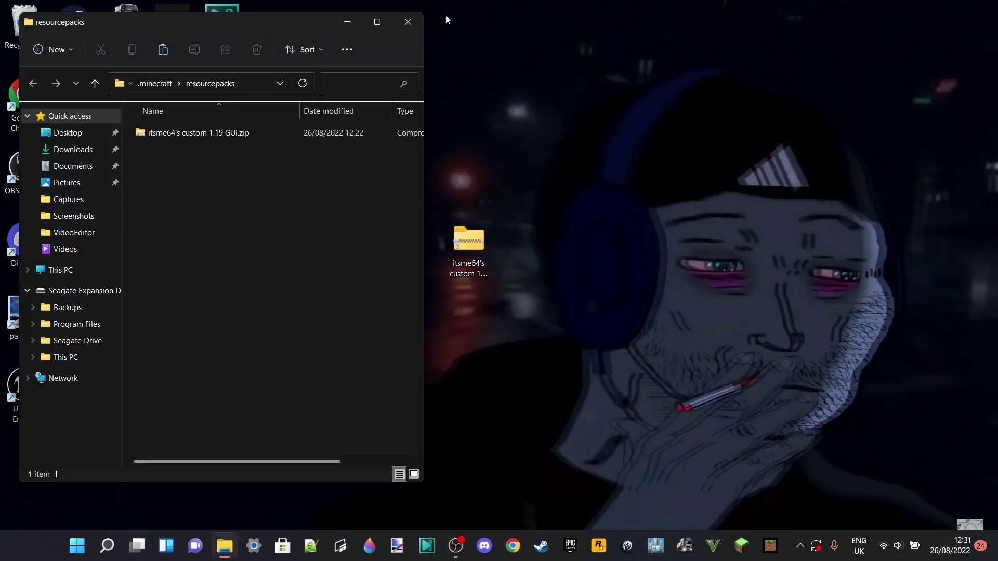
left_click(408, 21)
left_click_drag(474, 237, 769, 161)
left_click(688, 148)
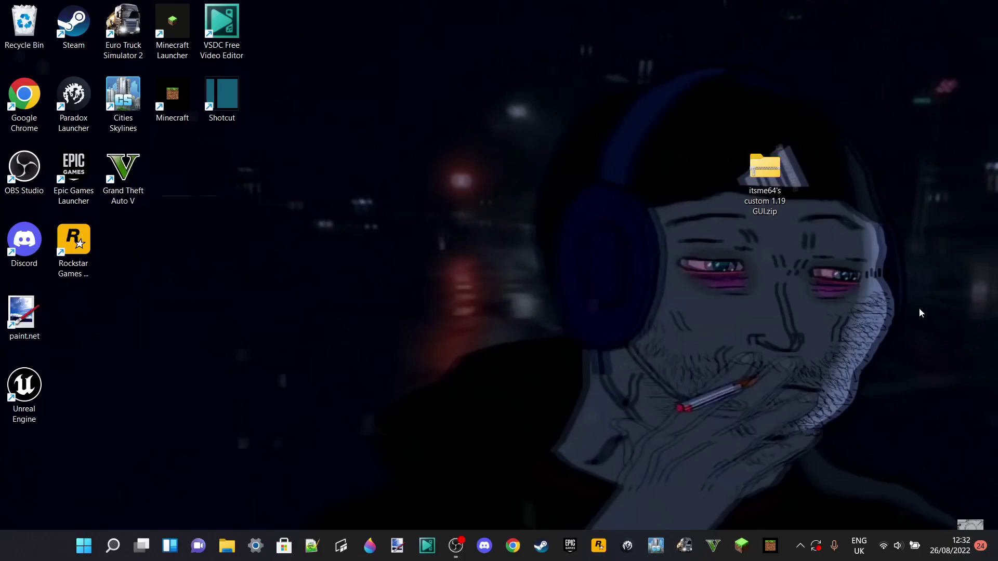
- Open %appdata% from the Run box and widen the Explorer window
key("super+r")
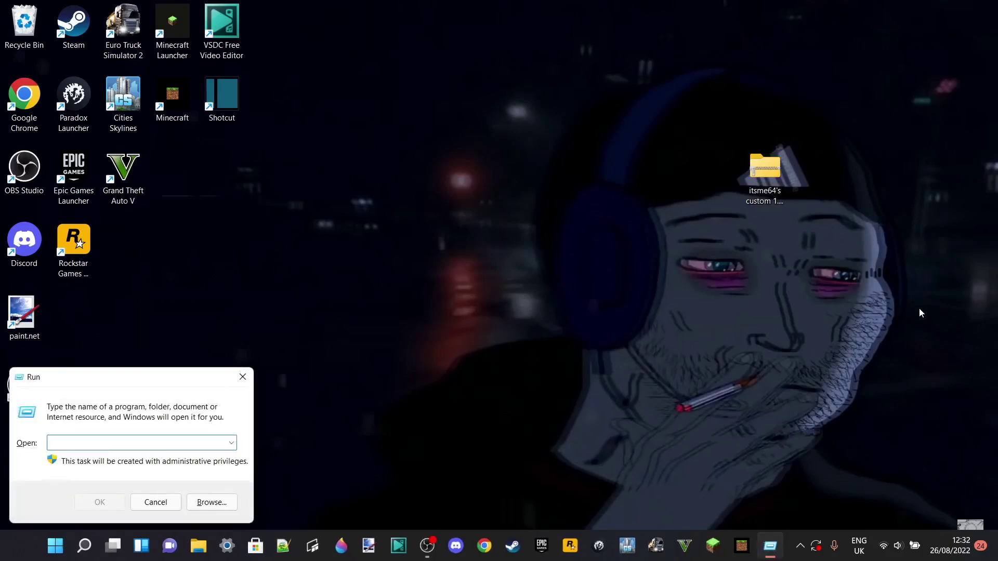
type("%appdata%")
left_click(114, 503)
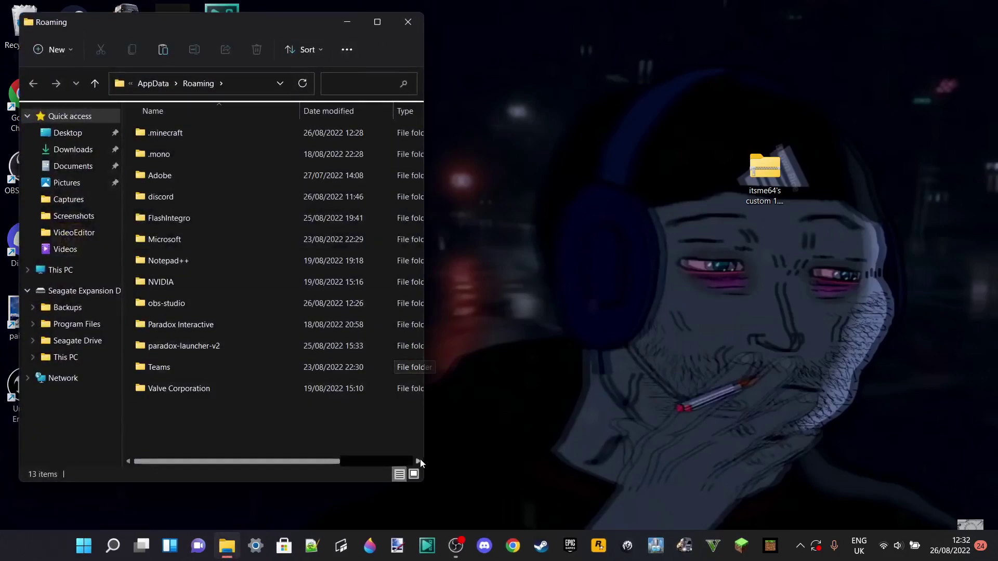
left_click_drag(424, 482, 612, 489)
- Navigate through Roaming and .minecraft into resourcepacks, showing the 1,902 KB pack zip
left_click(228, 84)
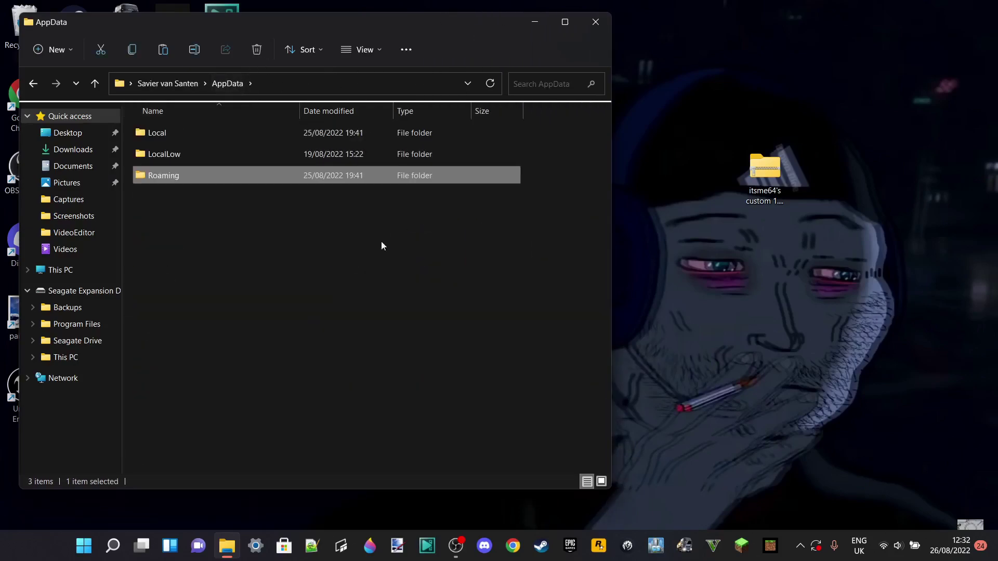
left_click(361, 270)
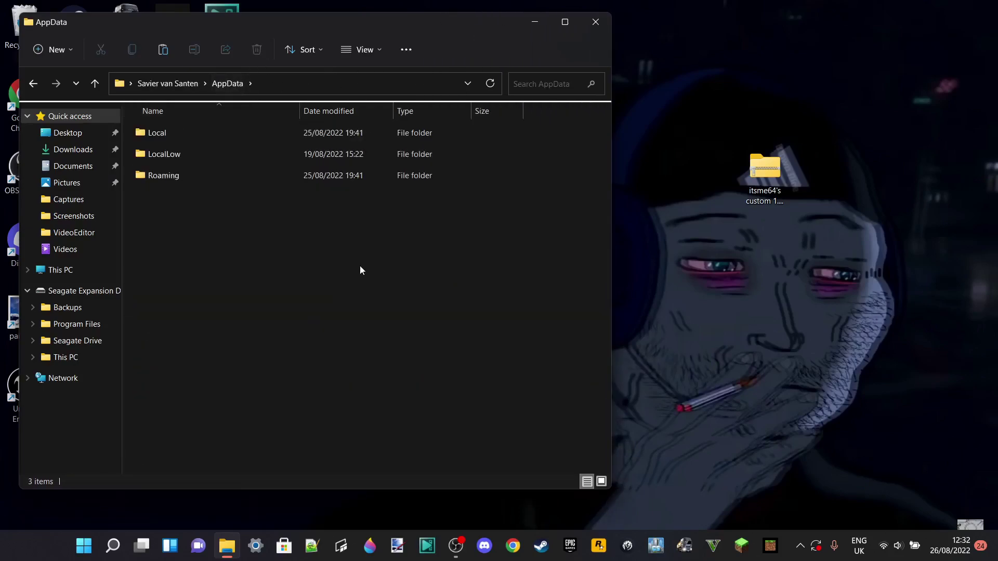
left_click(169, 178)
double_click(170, 179)
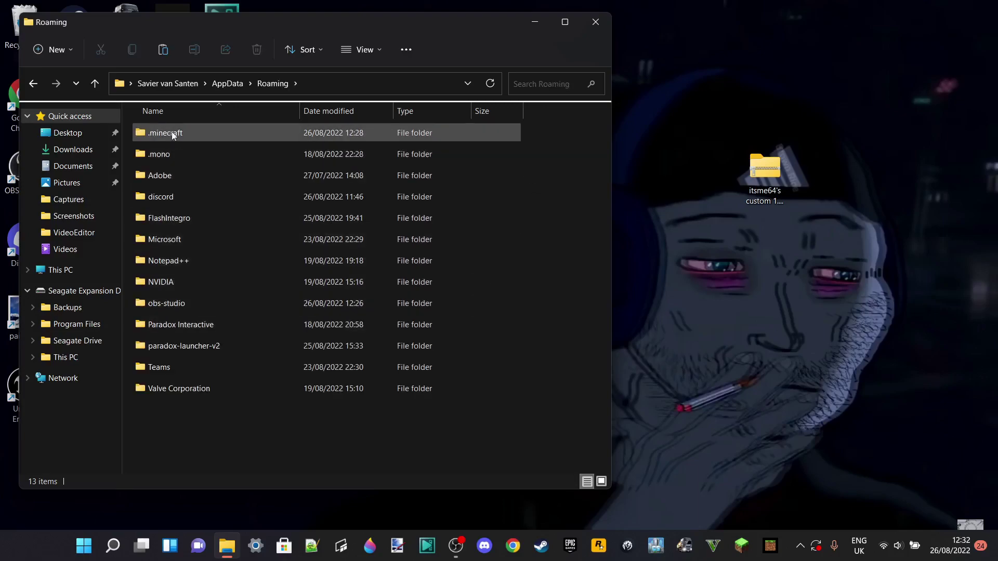
mouse_move(178, 133)
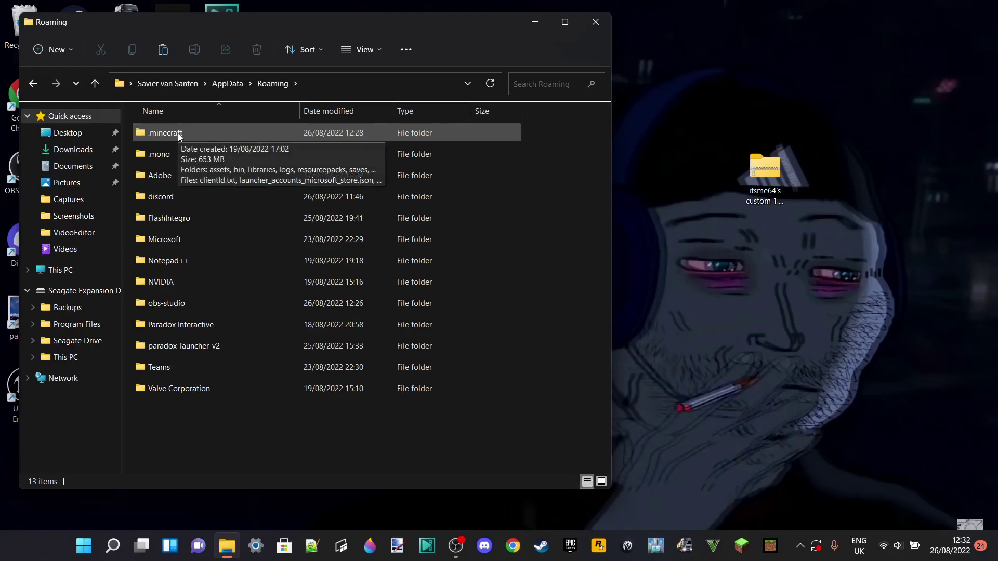
double_click(206, 134)
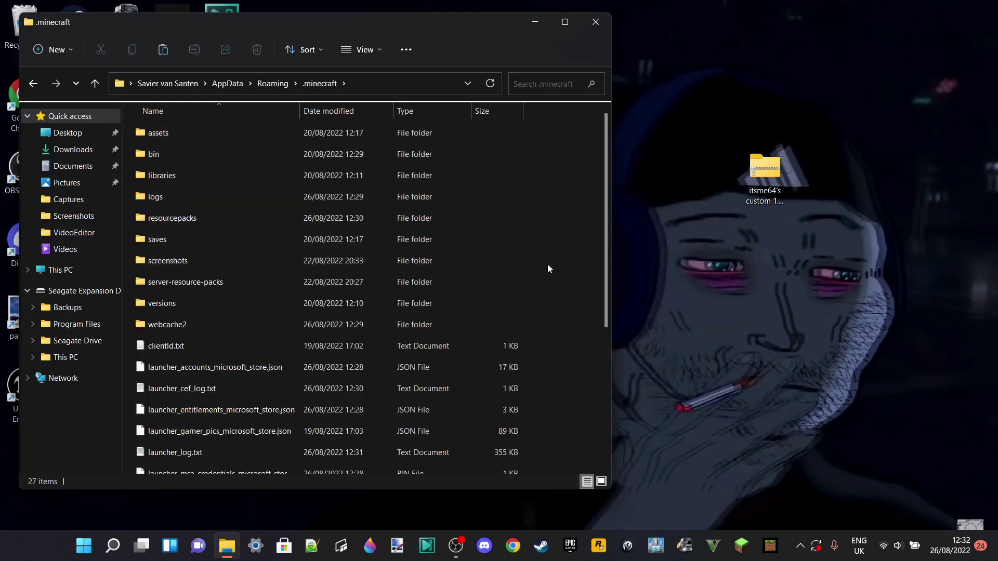
double_click(196, 221)
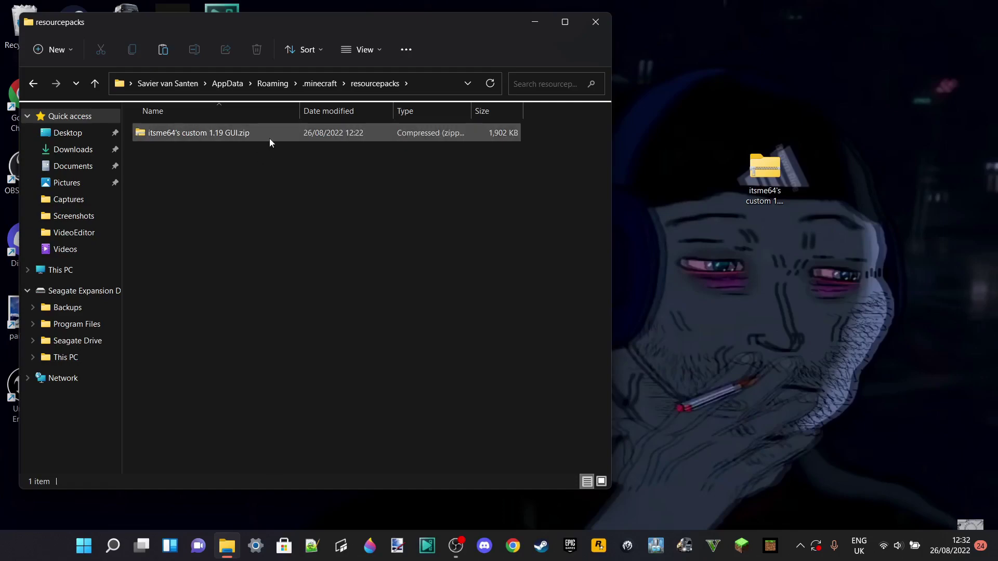
- Move the desktop zip into resourcepacks, replacing the existing copy, then close the window
left_click_drag(775, 169, 460, 205)
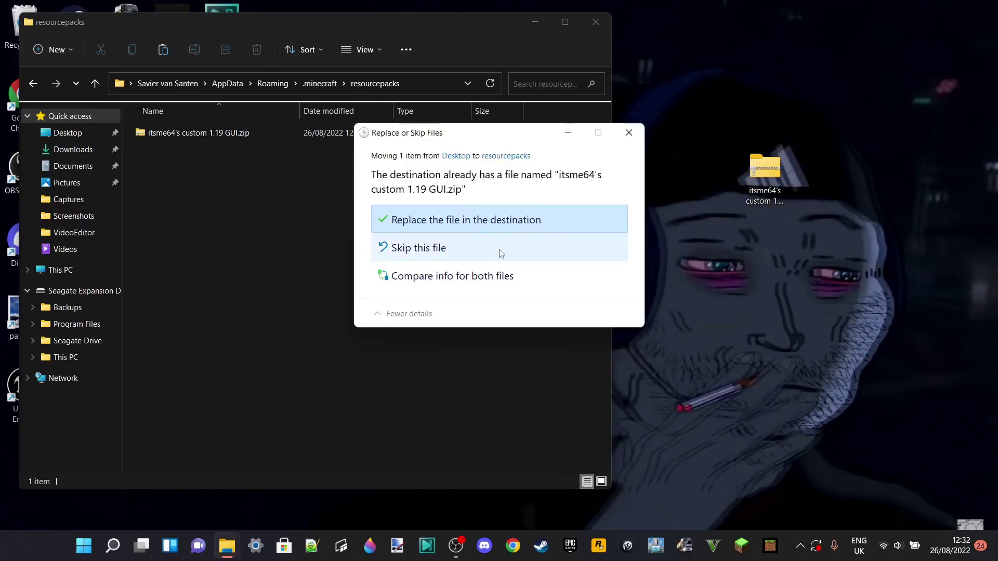
left_click(484, 225)
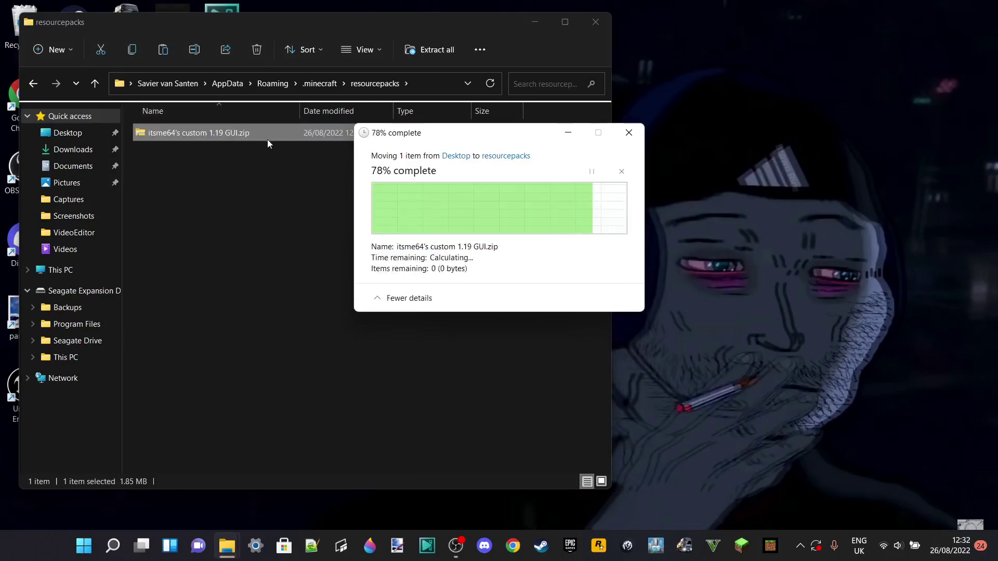
left_click(570, 213)
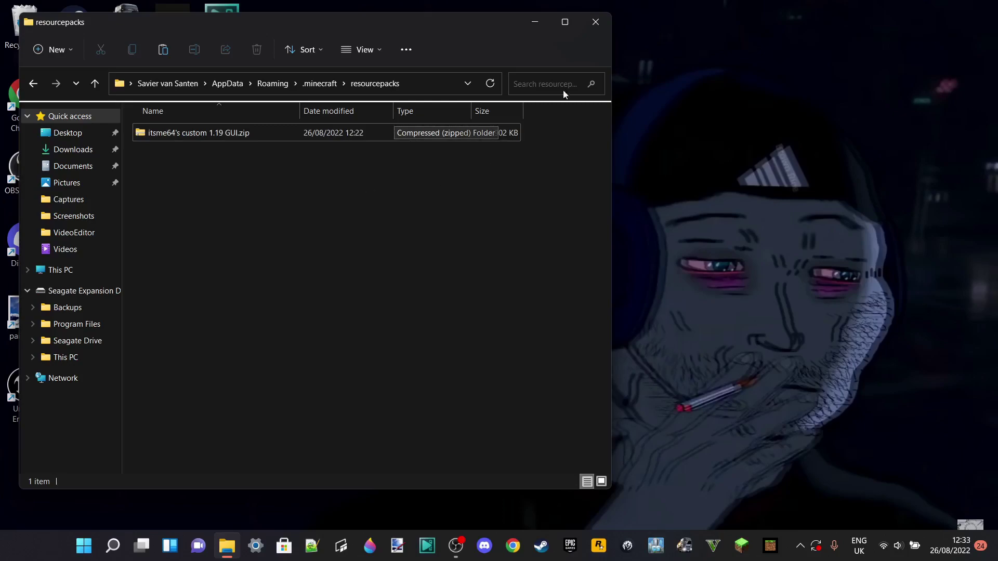
left_click(596, 23)
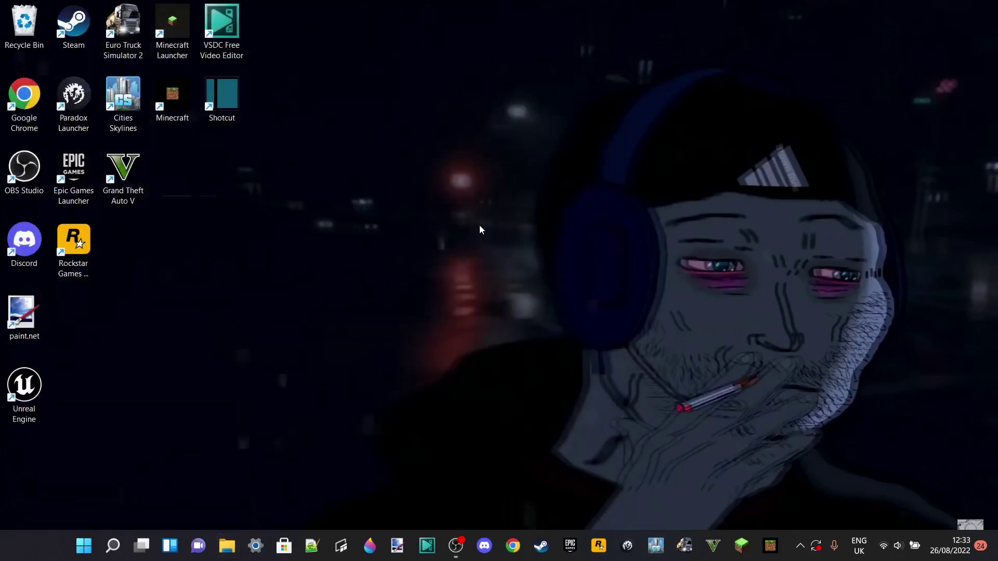